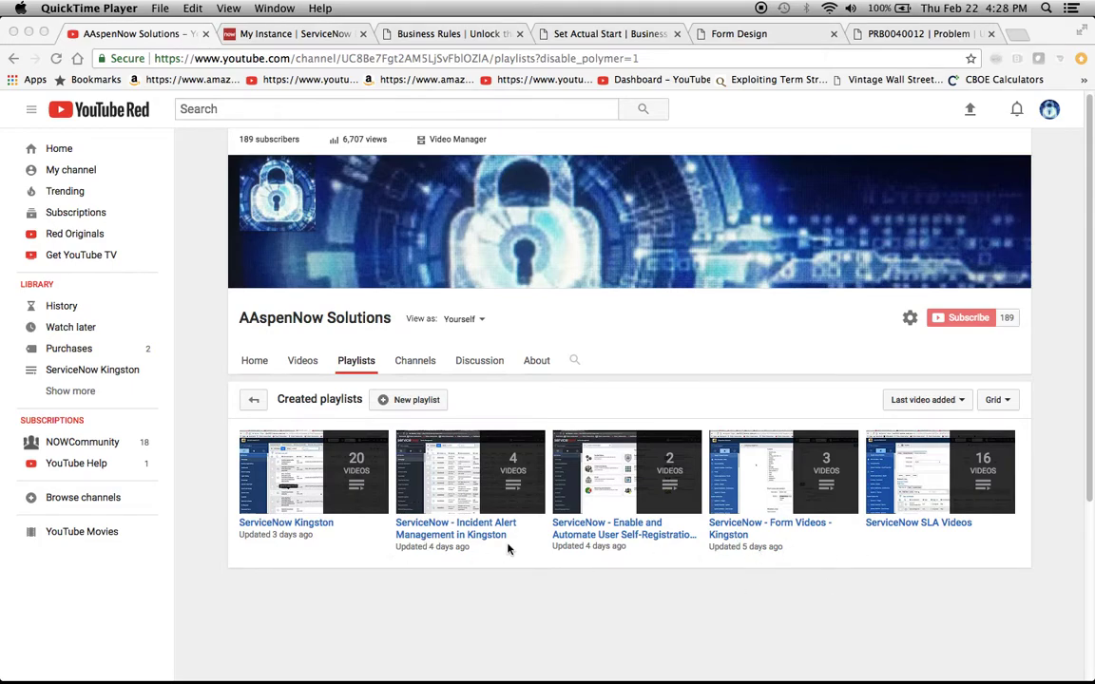
Step: Switch to the ServiceNow problem configuration and search its business rules by name for "*actual start"
{"action": "left_click", "coordinate": [452, 34]}
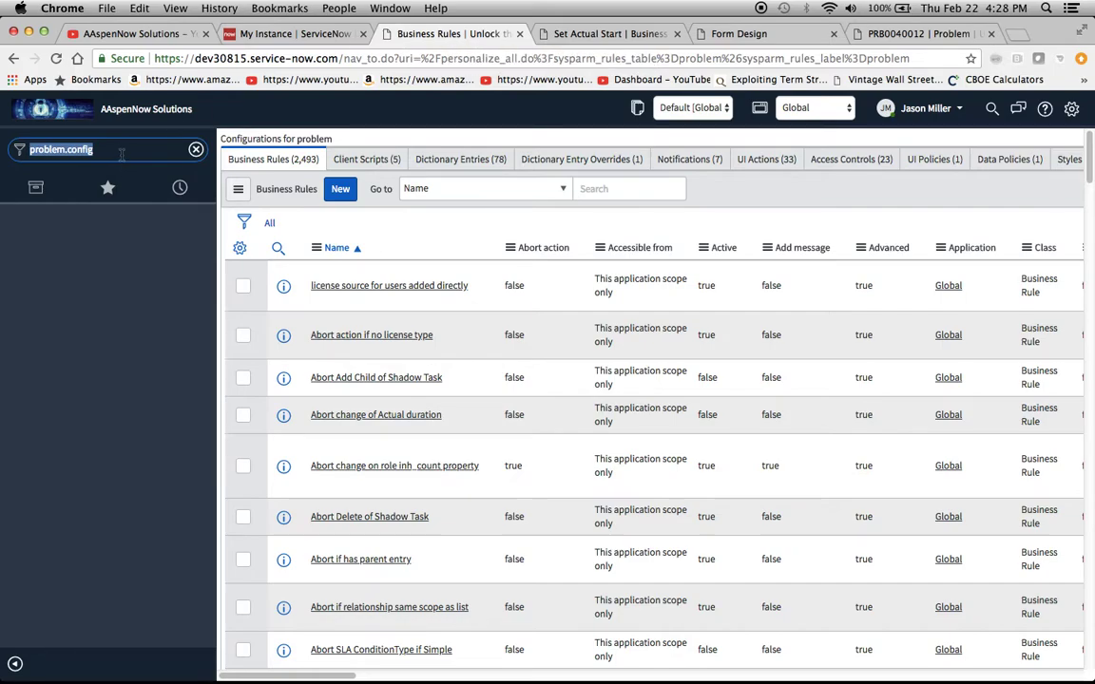
{"action": "left_click", "coordinate": [119, 151]}
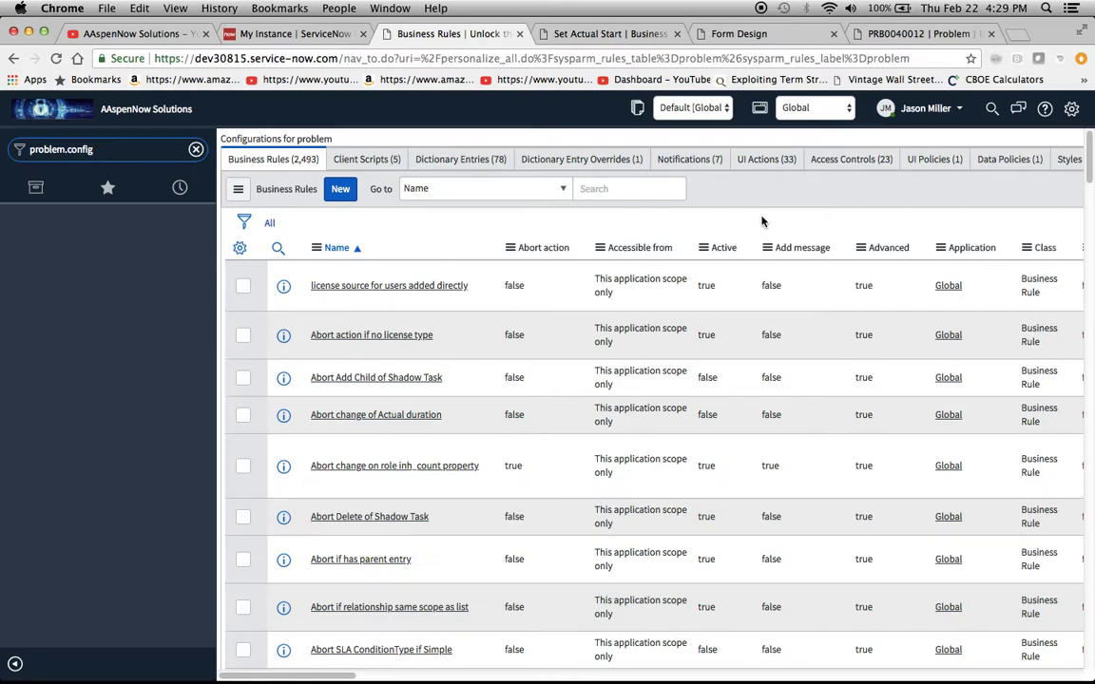
{"action": "left_click", "coordinate": [642, 180]}
{"action": "type", "text": "*a"}
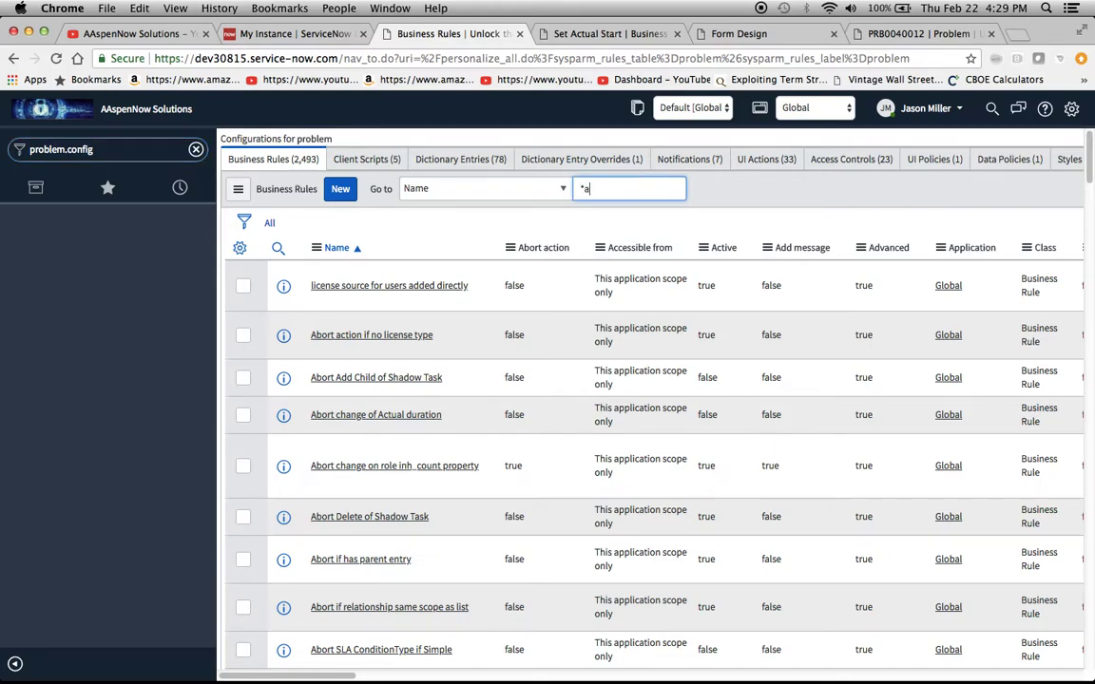
{"action": "type", "text": "ctual start"}
{"action": "key", "text": "Return"}
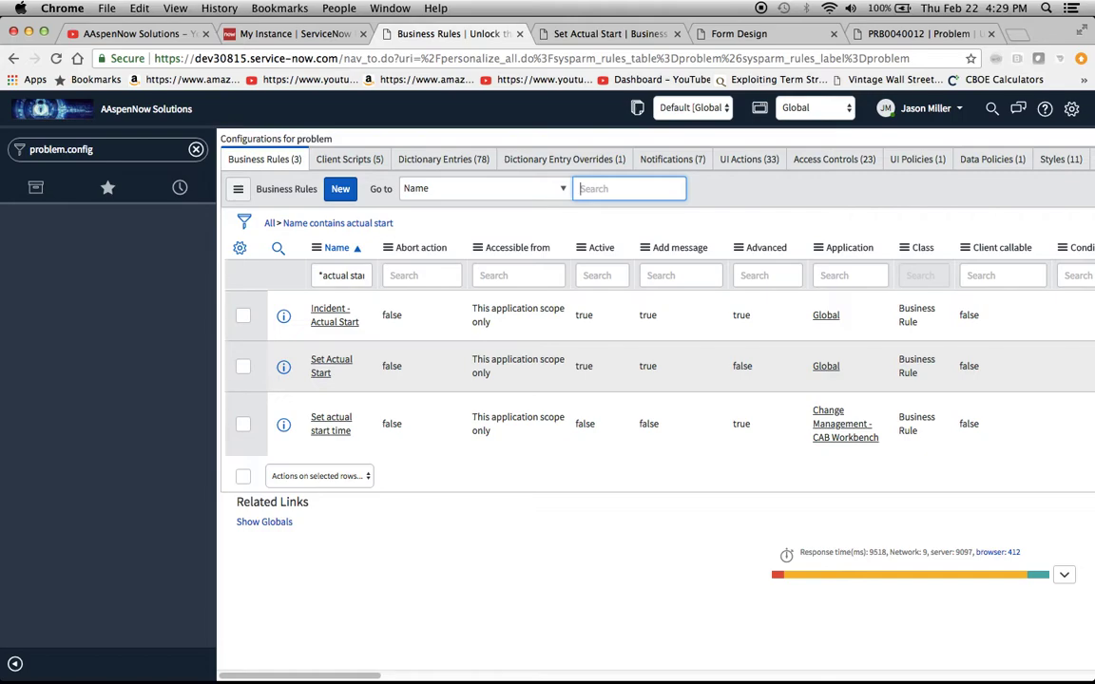
Step: Reload the problem.config configurations and repeat the business rule name search for "*actual start" within the problem and task tables
{"action": "left_click", "coordinate": [93, 149]}
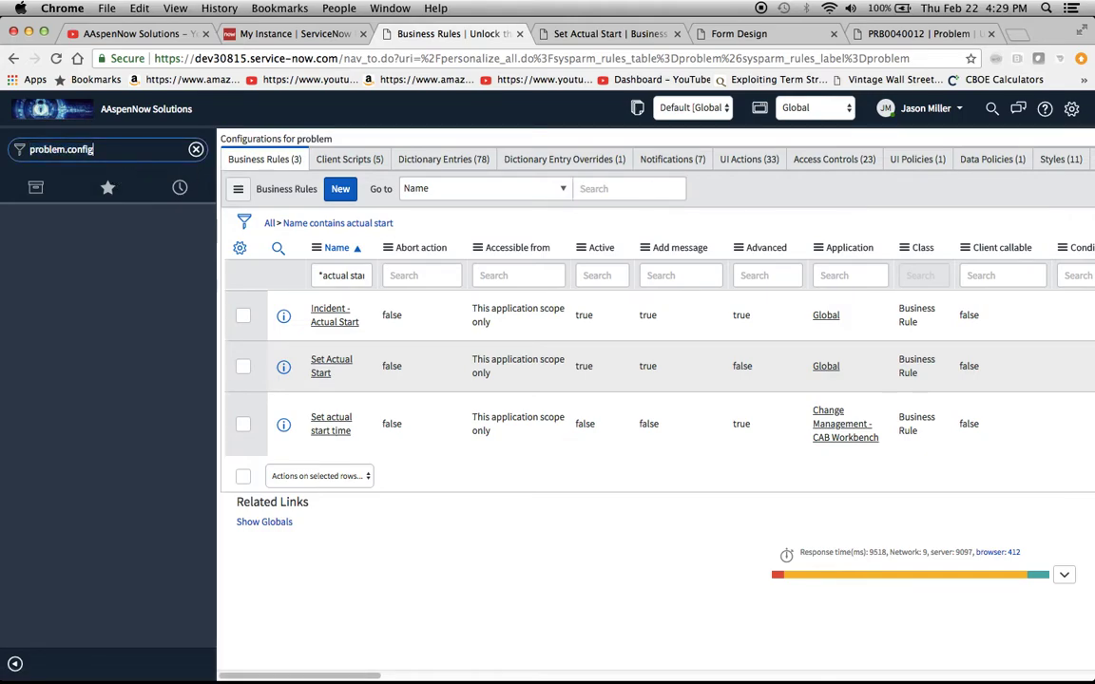
{"action": "key", "text": "Return"}
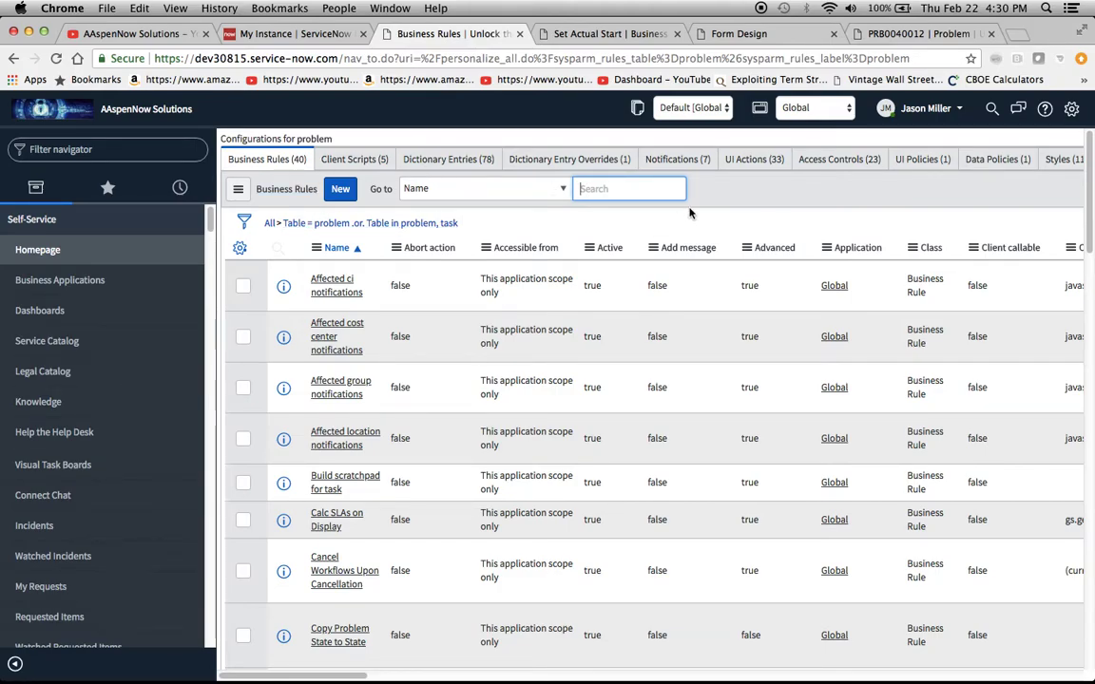
{"action": "type", "text": "*ac"}
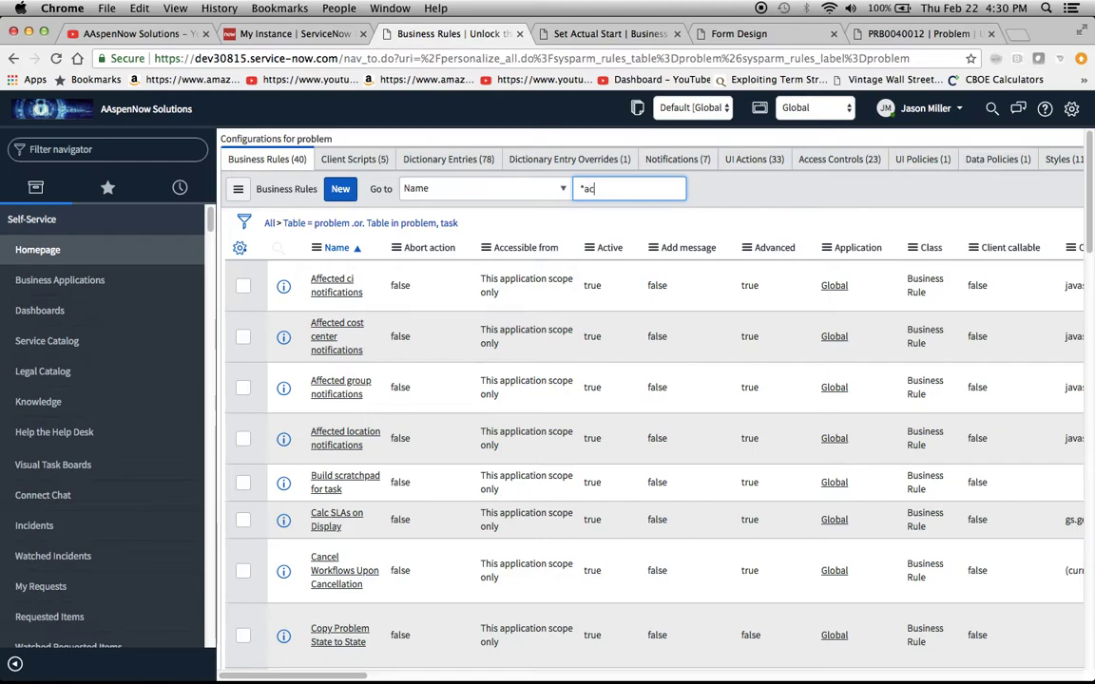
{"action": "type", "text": "tual start"}
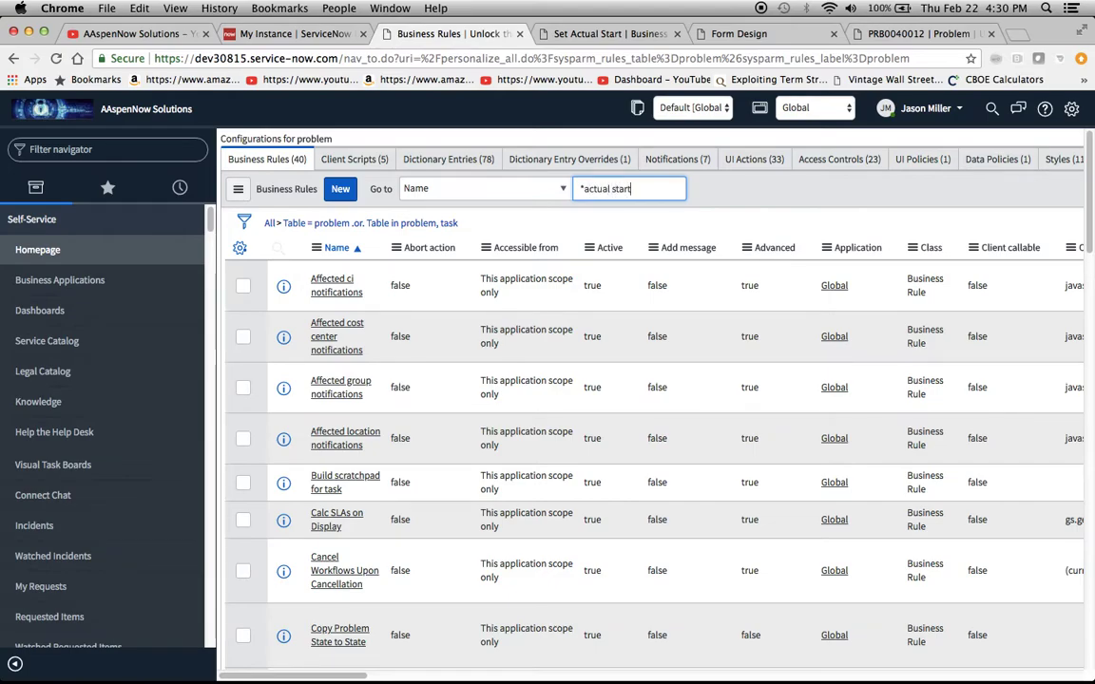
{"action": "key", "text": "Return"}
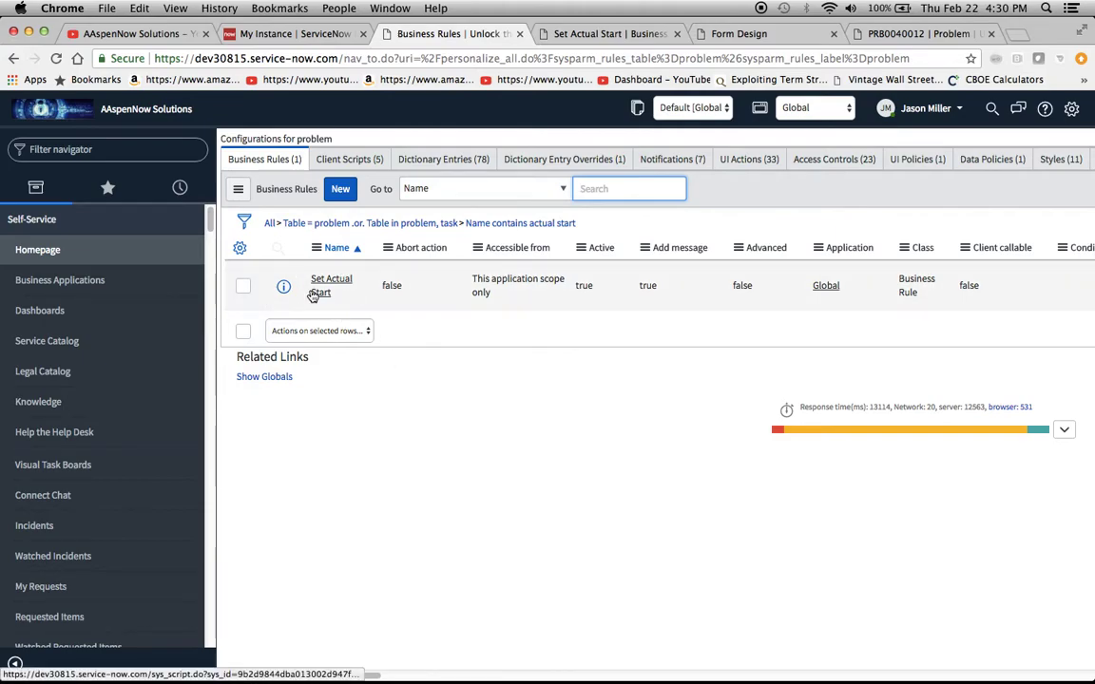
Step: Examine the Set Actual Start business rule's table, run conditions, field value action and message
{"action": "left_click", "coordinate": [630, 35]}
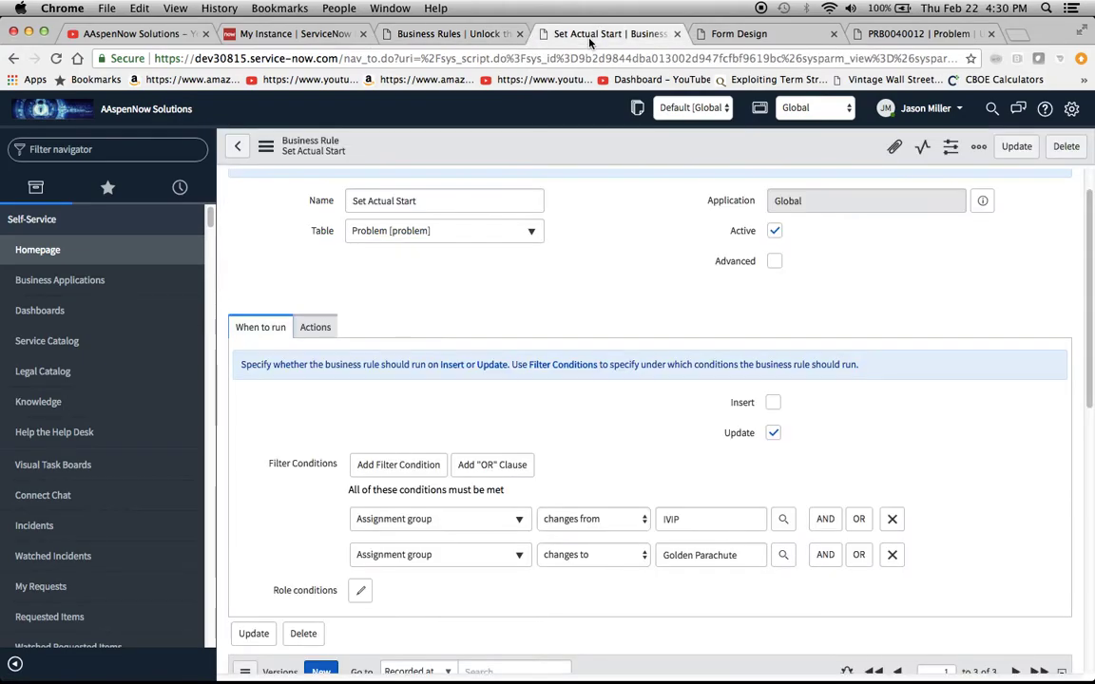
{"action": "scroll", "coordinate": [591, 252], "scroll_direction": "up", "scroll_amount": 1}
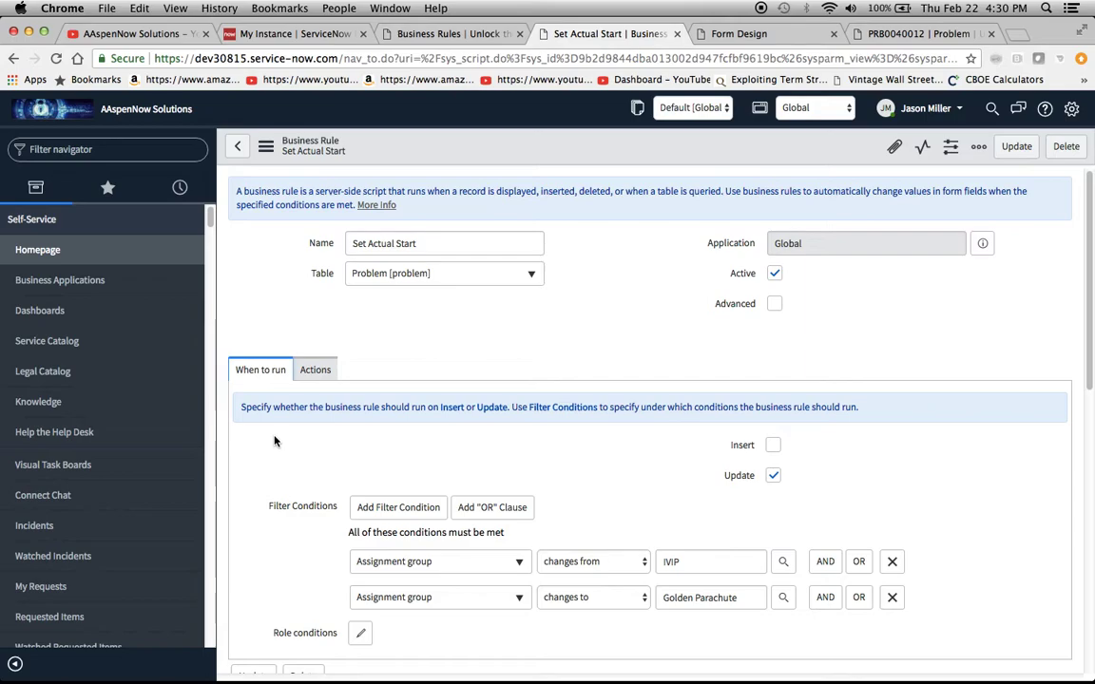
{"action": "scroll", "coordinate": [275, 441], "scroll_direction": "down", "scroll_amount": 3}
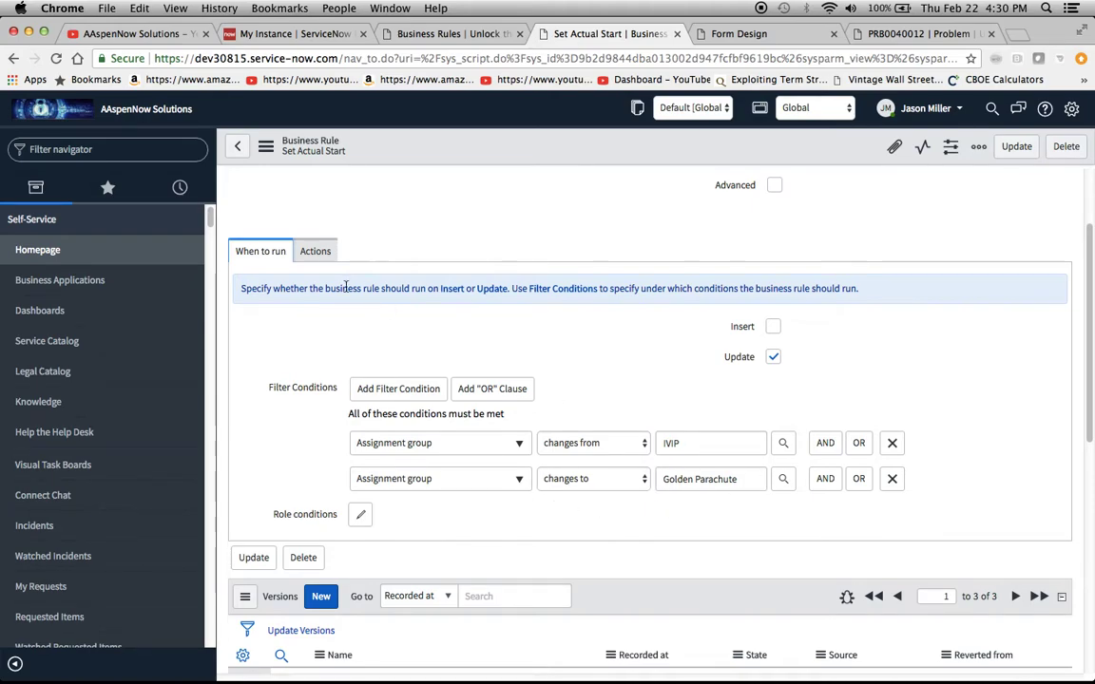
{"action": "left_click", "coordinate": [314, 252]}
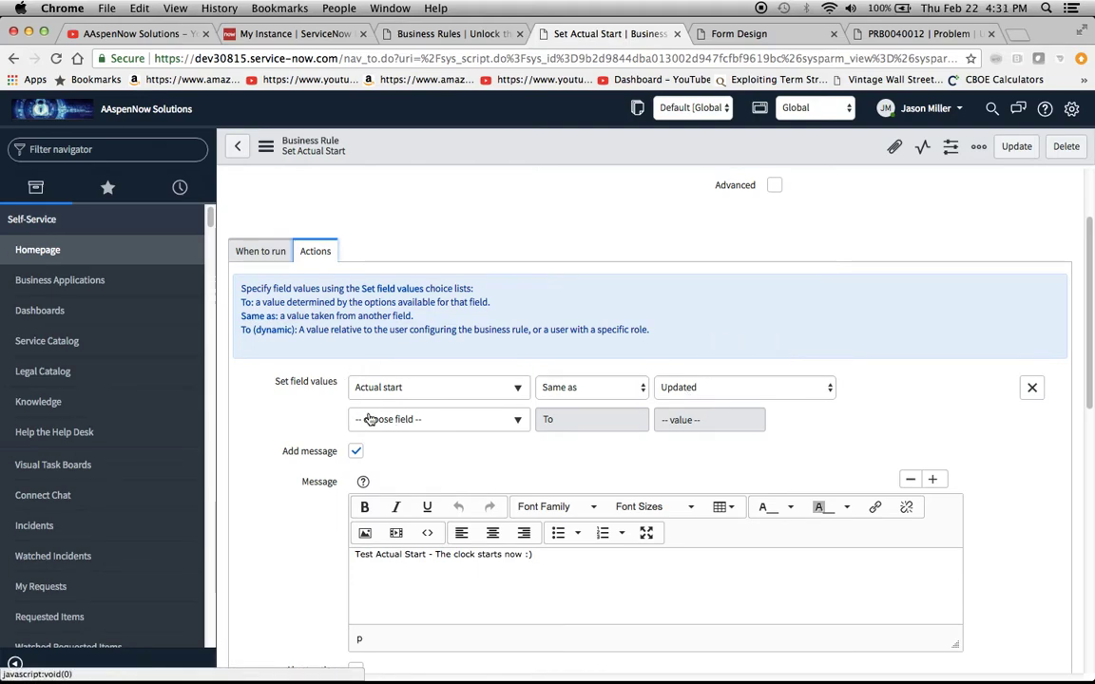
{"action": "scroll", "coordinate": [301, 525], "scroll_direction": "down", "scroll_amount": 1}
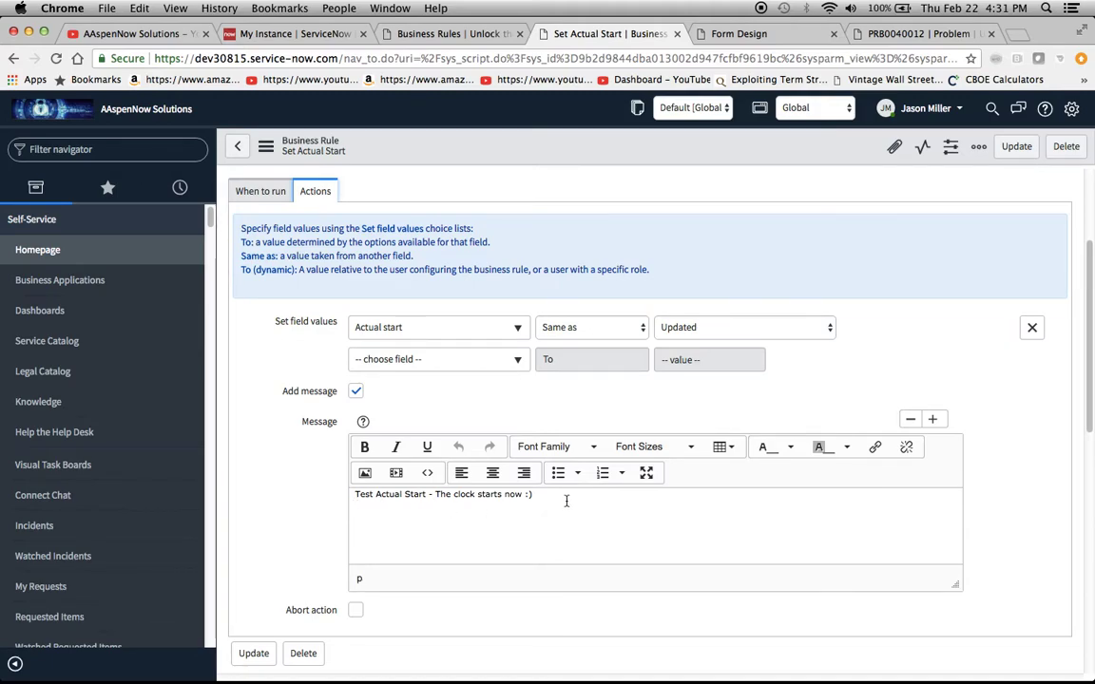
{"action": "scroll", "coordinate": [487, 381], "scroll_direction": "up", "scroll_amount": 4}
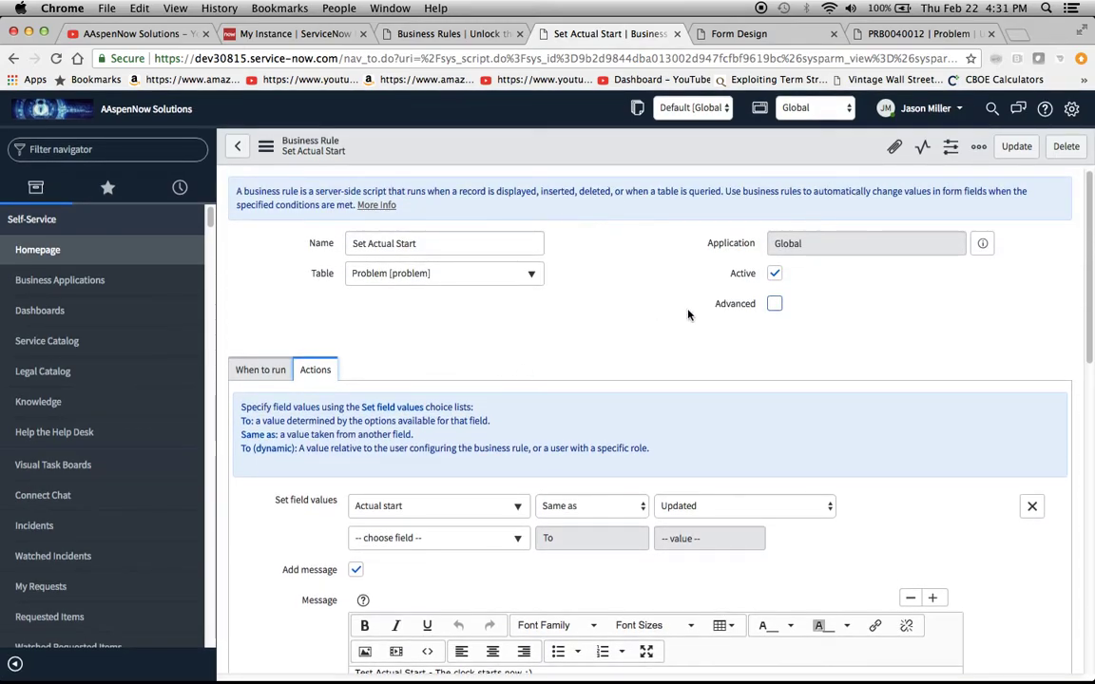
Step: Add the Actual end field to the Problem form design, beneath Work notes list in the second column
{"action": "left_click", "coordinate": [733, 34]}
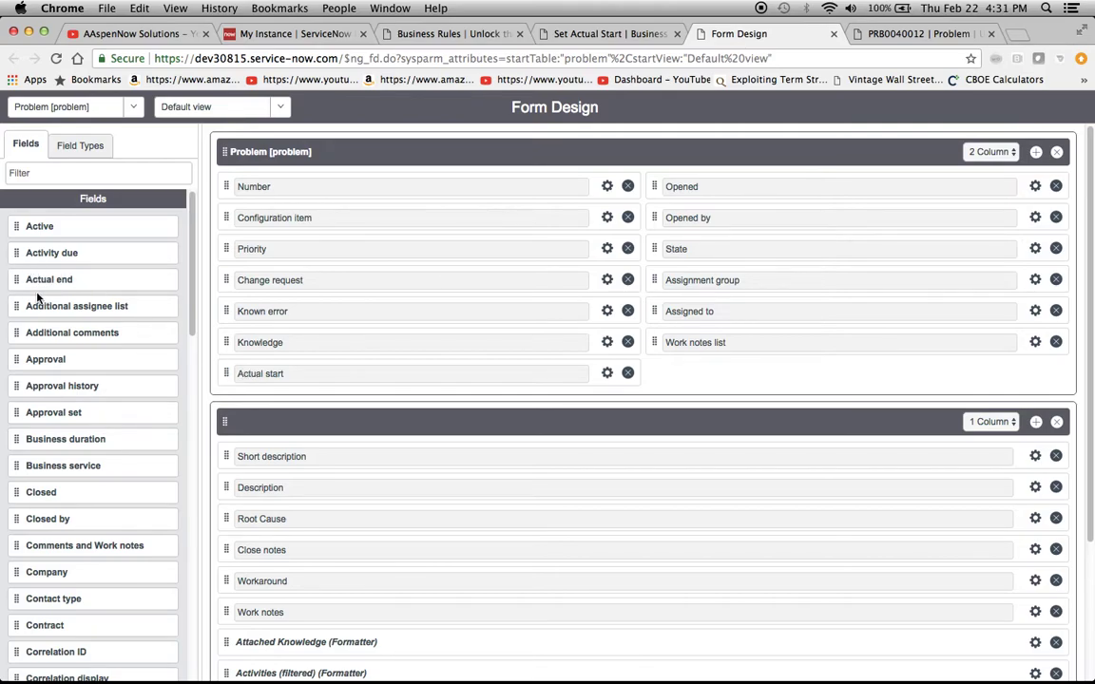
{"action": "left_click_drag", "start_coordinate": [24, 279], "coordinate": [720, 379]}
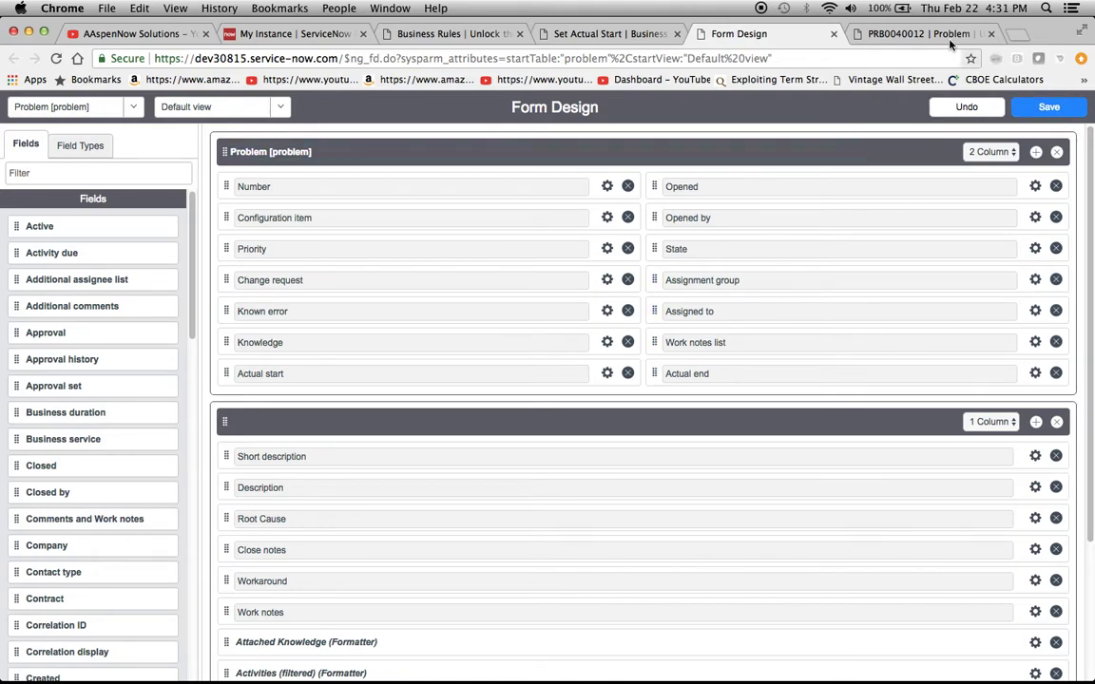
Step: Set the assignment group to Golden Parachute on the "Test Actual Start Business Rule" problem record and save it
{"action": "left_click", "coordinate": [900, 35]}
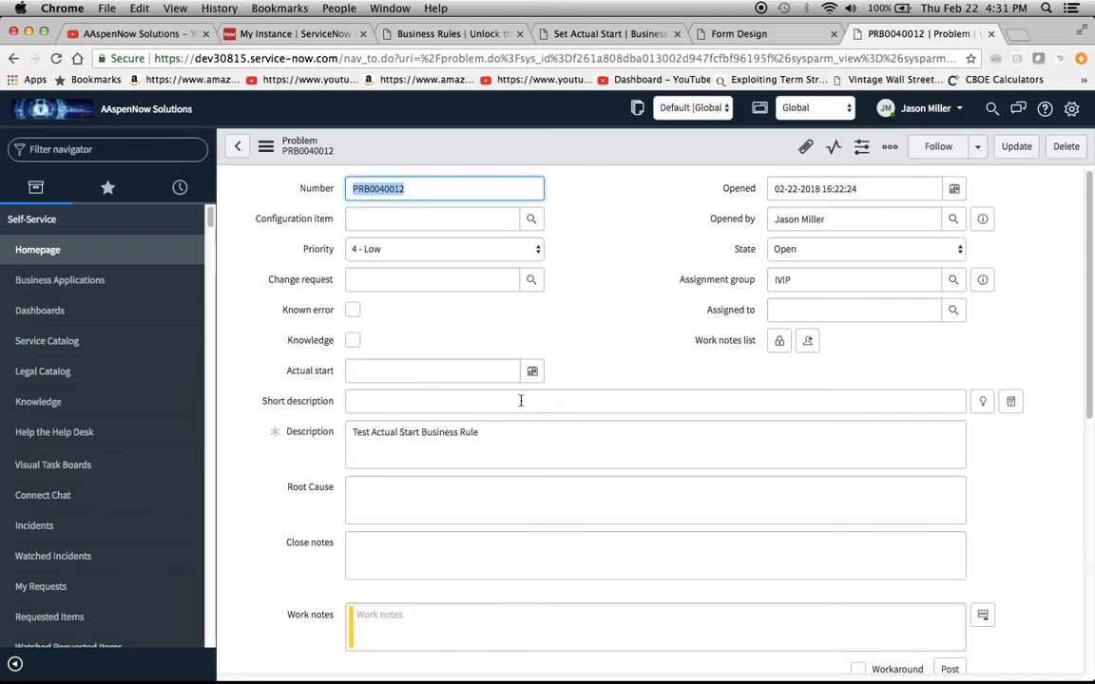
{"action": "left_click", "coordinate": [726, 276]}
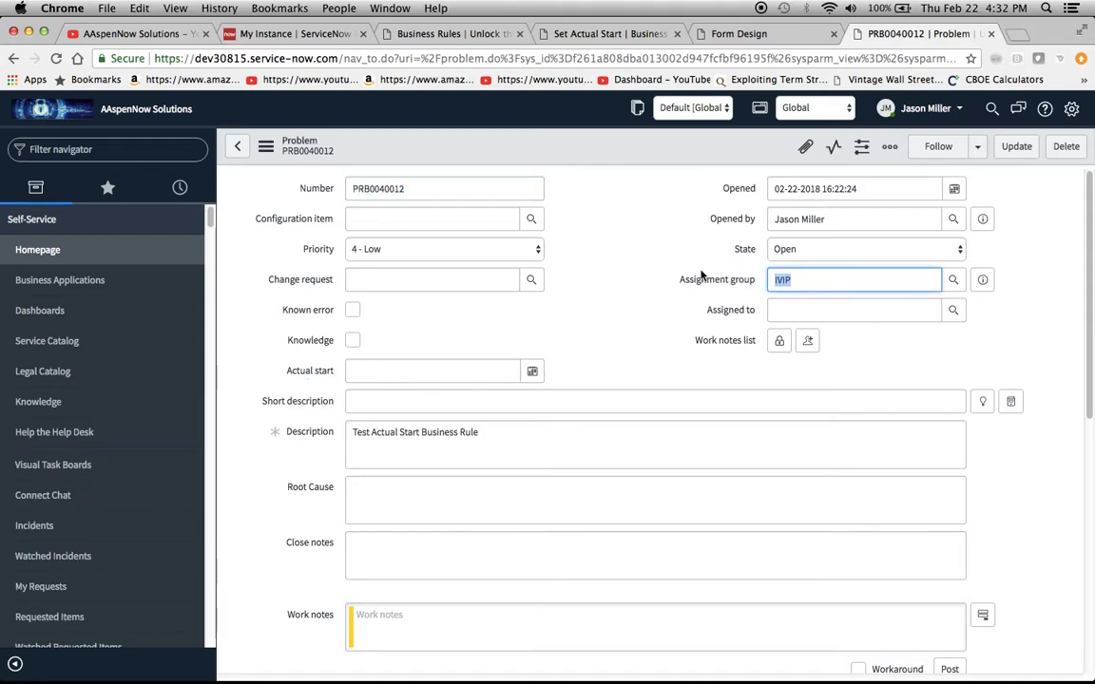
{"action": "type", "text": "golden"}
{"action": "left_click", "coordinate": [817, 309]}
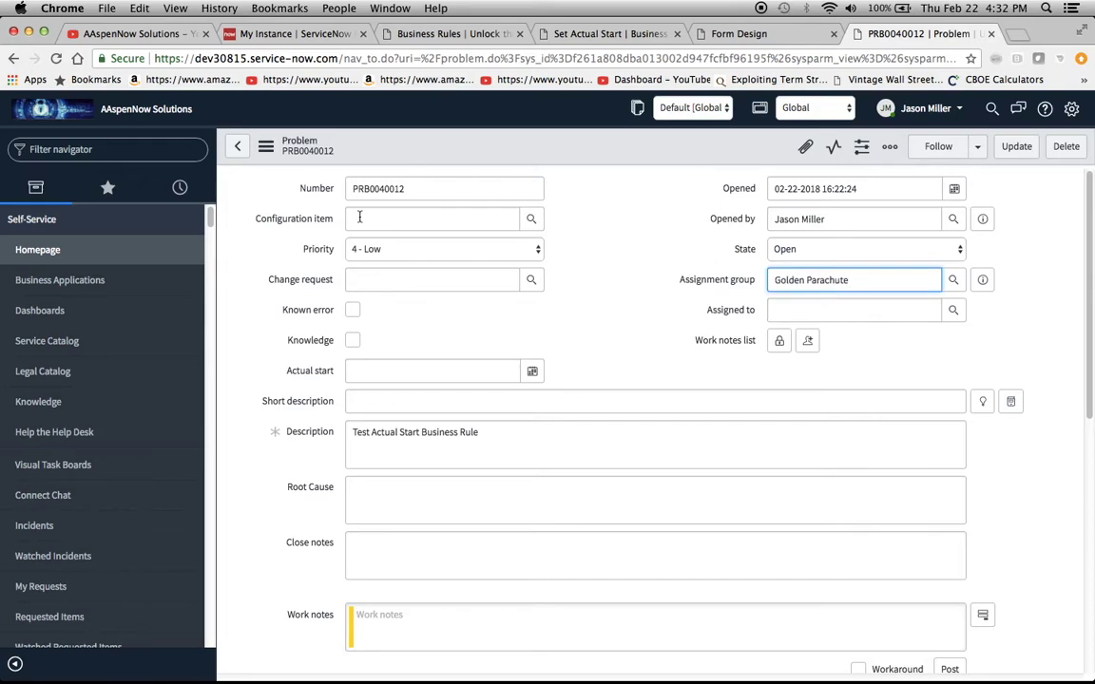
{"action": "left_click", "coordinate": [266, 146]}
{"action": "left_click", "coordinate": [293, 161]}
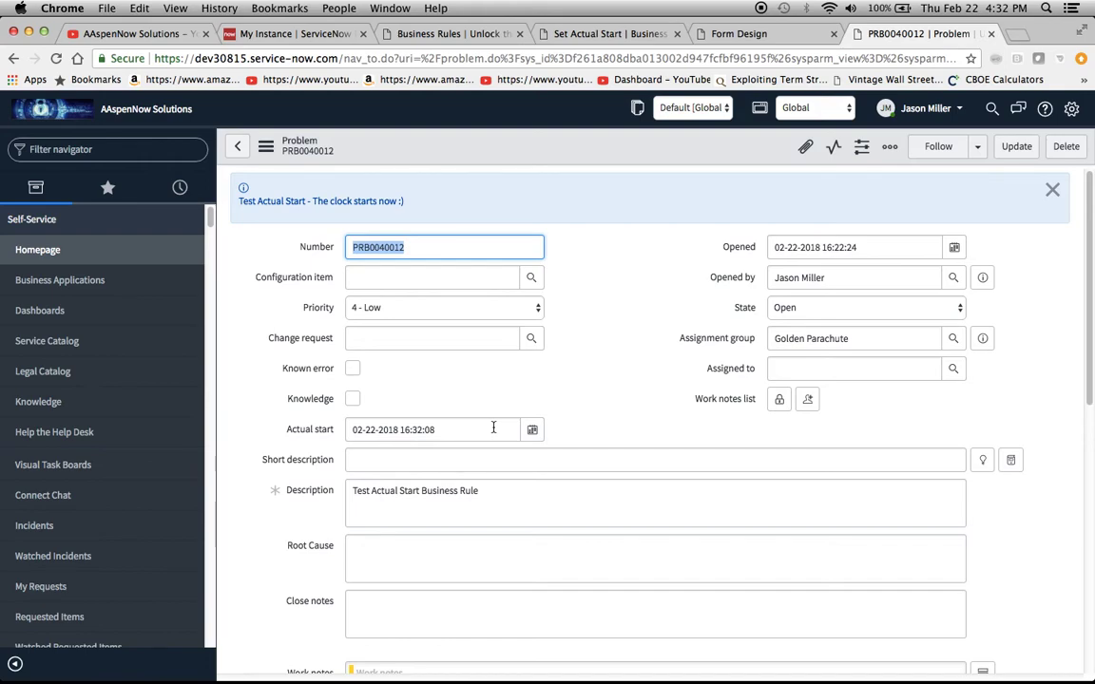
Step: Review the saved problem's Actual start field and activity log, dismissing the business rule message
{"action": "scroll", "coordinate": [493, 428], "scroll_direction": "down", "scroll_amount": 2}
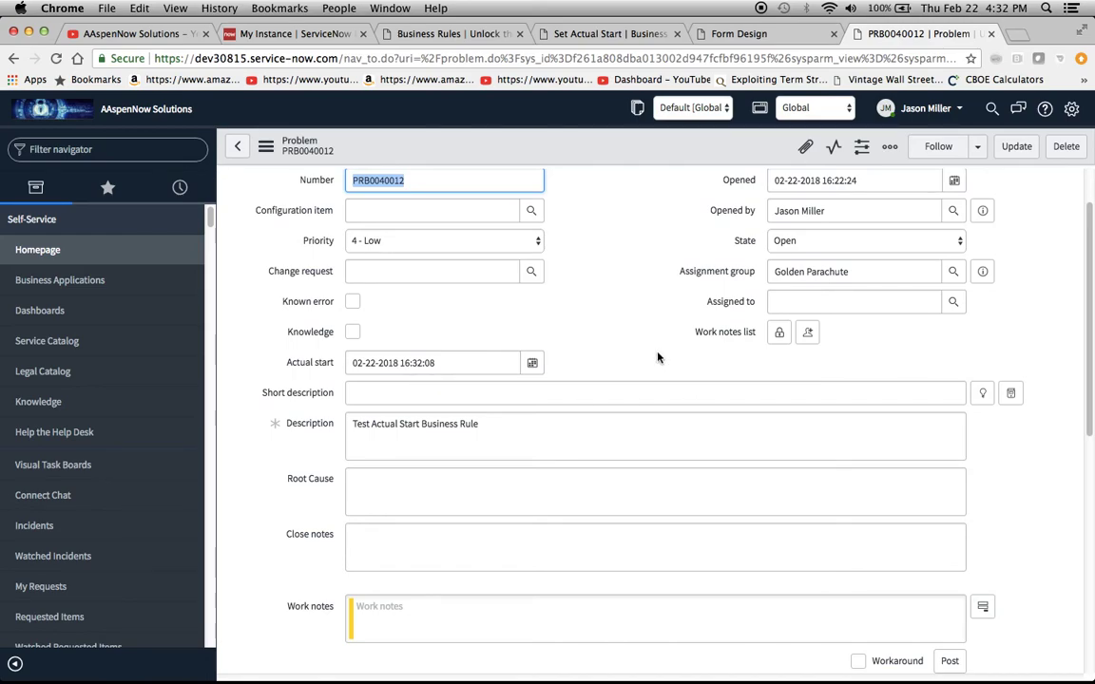
{"action": "scroll", "coordinate": [657, 357], "scroll_direction": "up", "scroll_amount": 2}
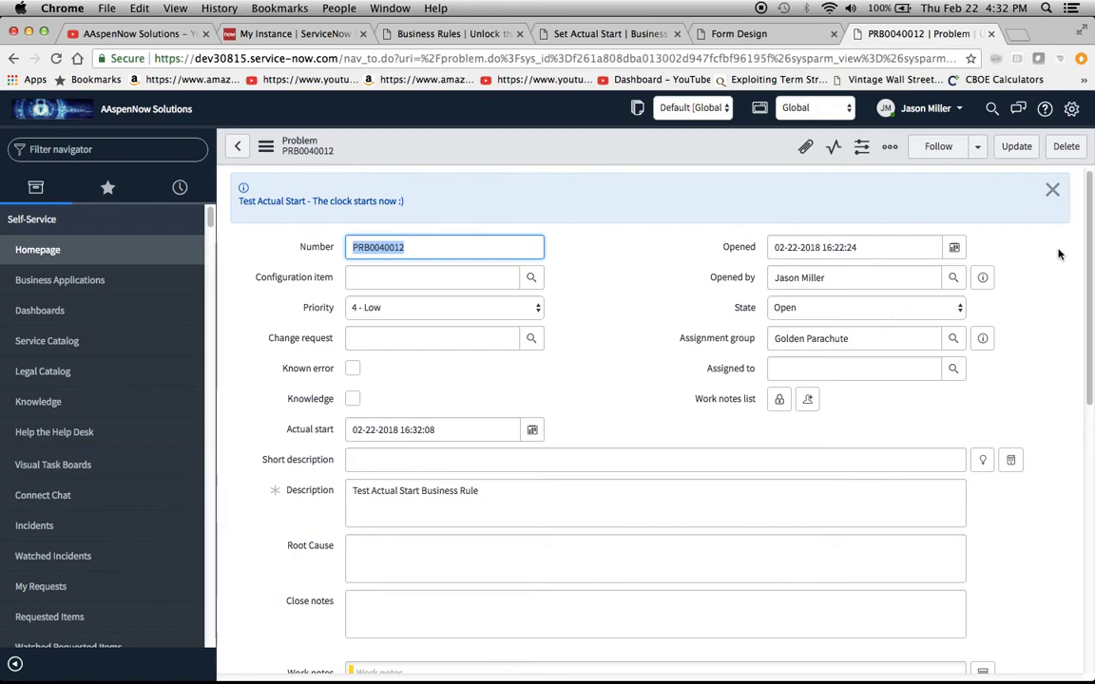
{"action": "left_click", "coordinate": [1051, 191]}
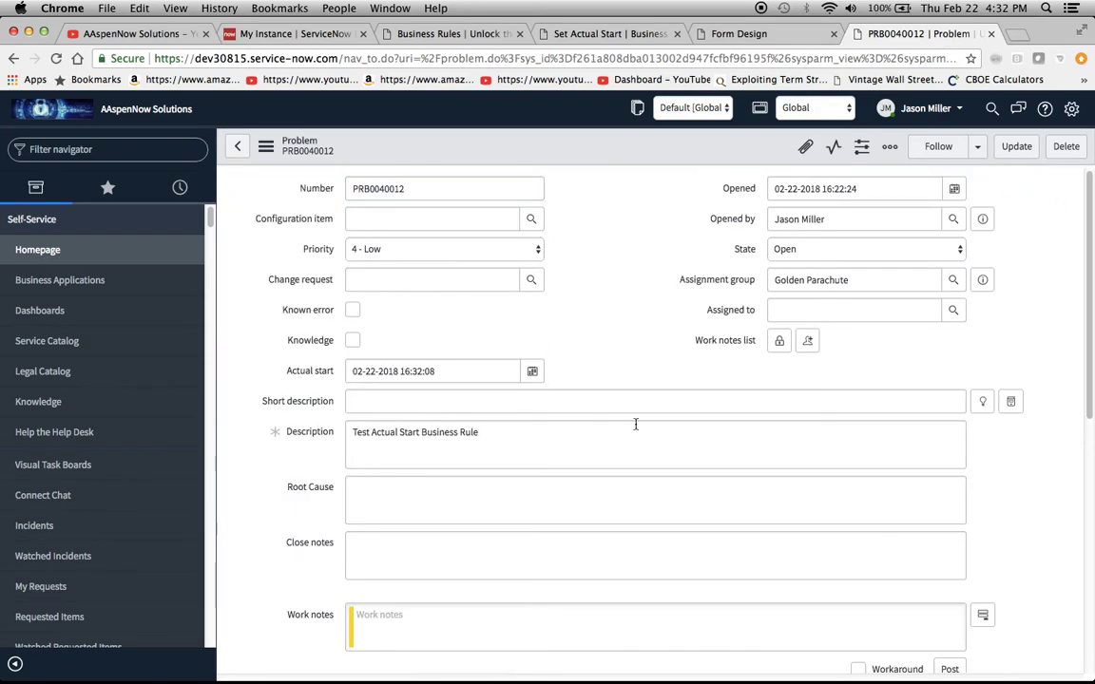
{"action": "scroll", "coordinate": [487, 439], "scroll_direction": "down", "scroll_amount": 5}
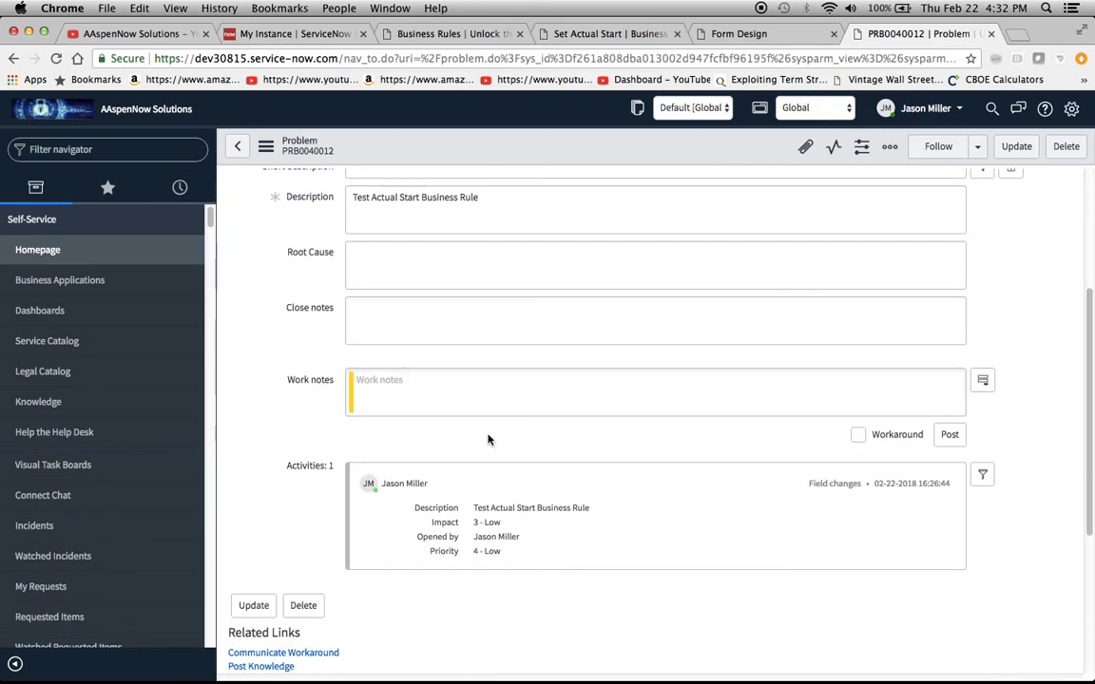
{"action": "scroll", "coordinate": [486, 439], "scroll_direction": "up", "scroll_amount": 5}
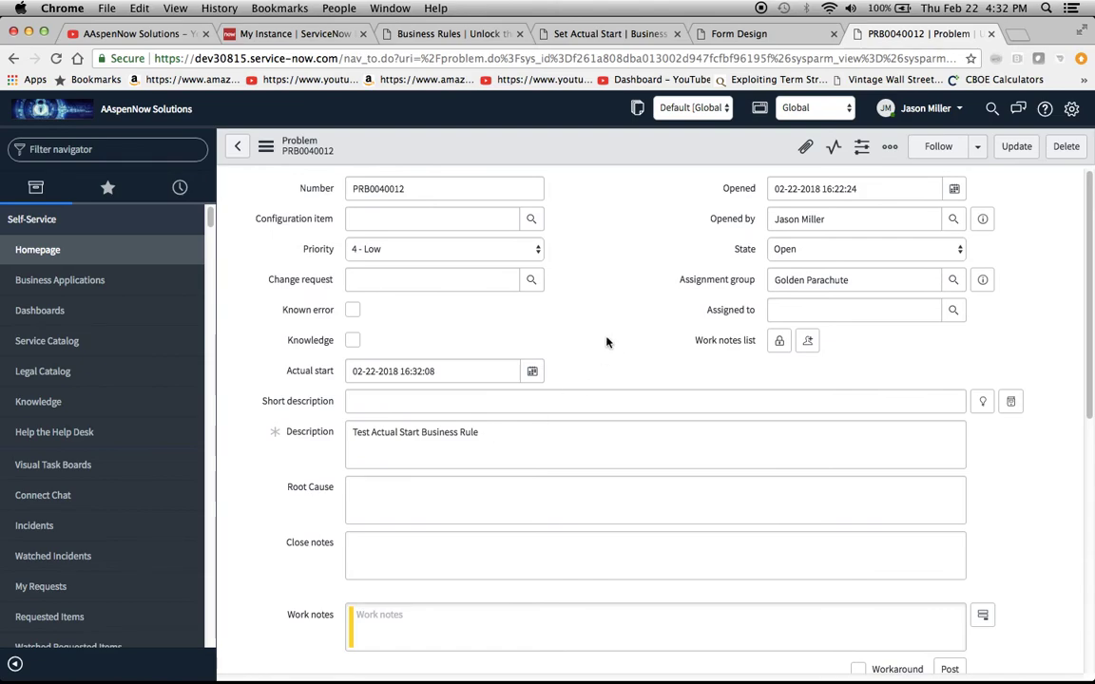